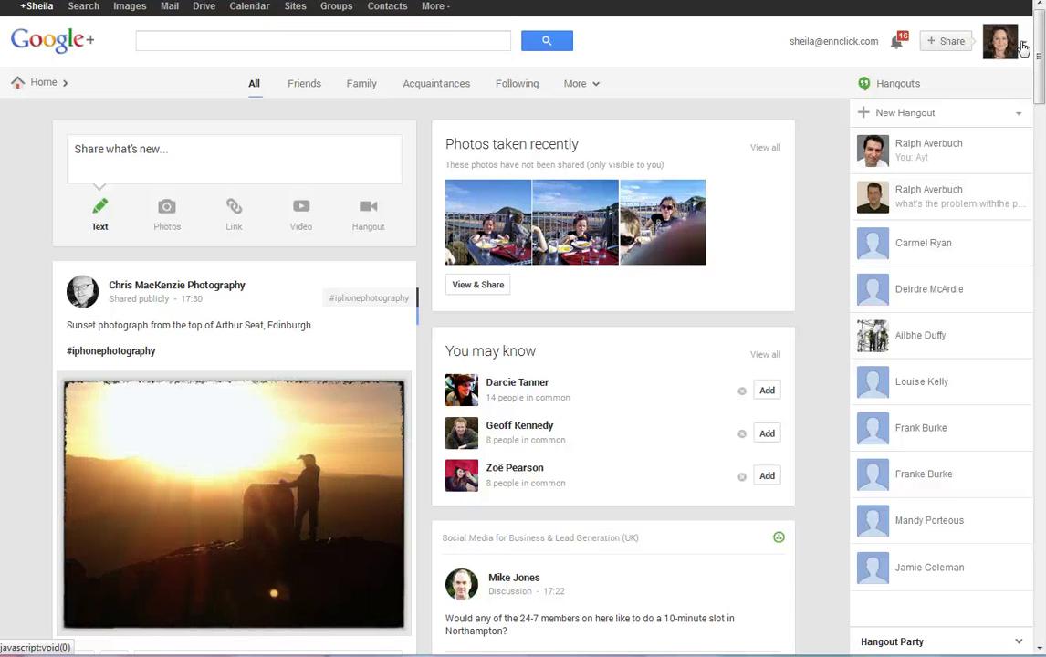
Step: Go to your own Google+ profile's About page and scroll to its Links card
{"action": "left_click", "coordinate": [1025, 50]}
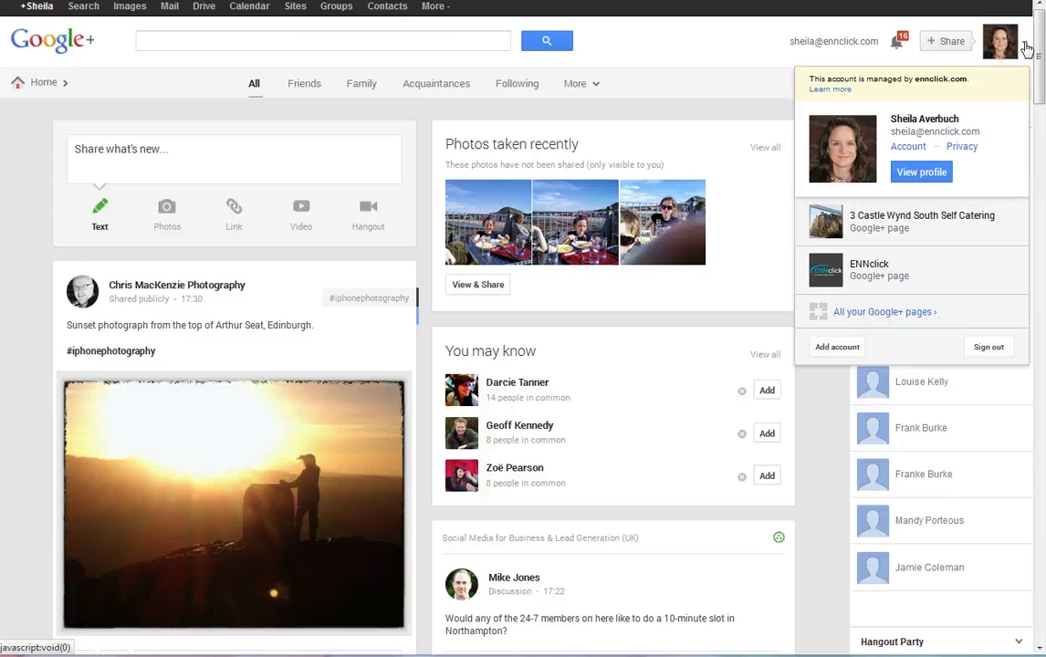
{"action": "left_click", "coordinate": [923, 173]}
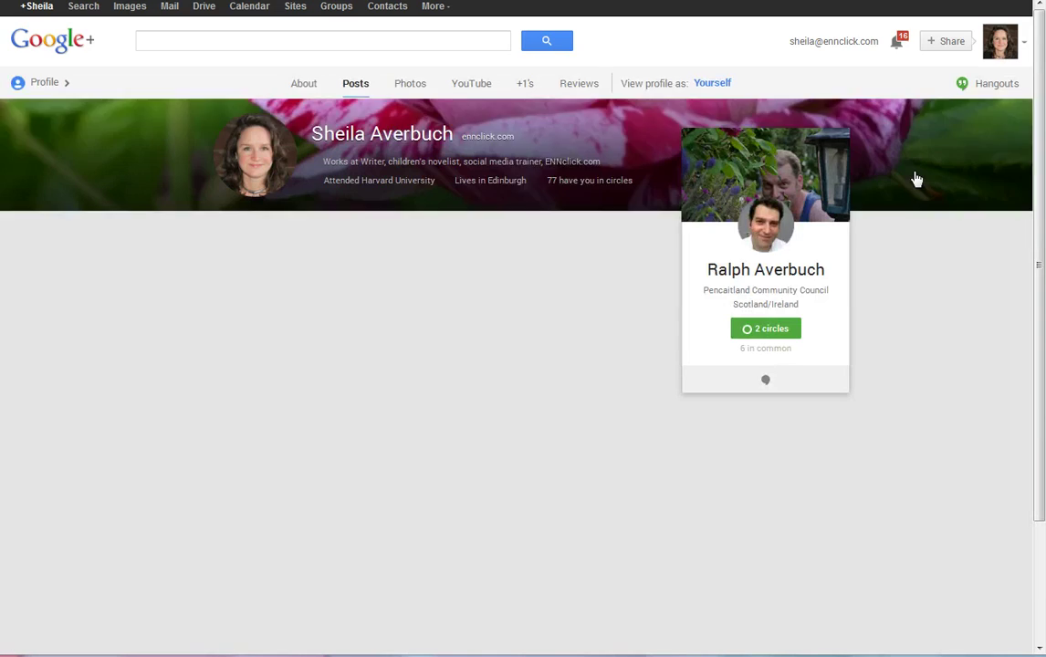
{"action": "scroll", "coordinate": [485, 152], "scroll_direction": "down", "scroll_amount": 3}
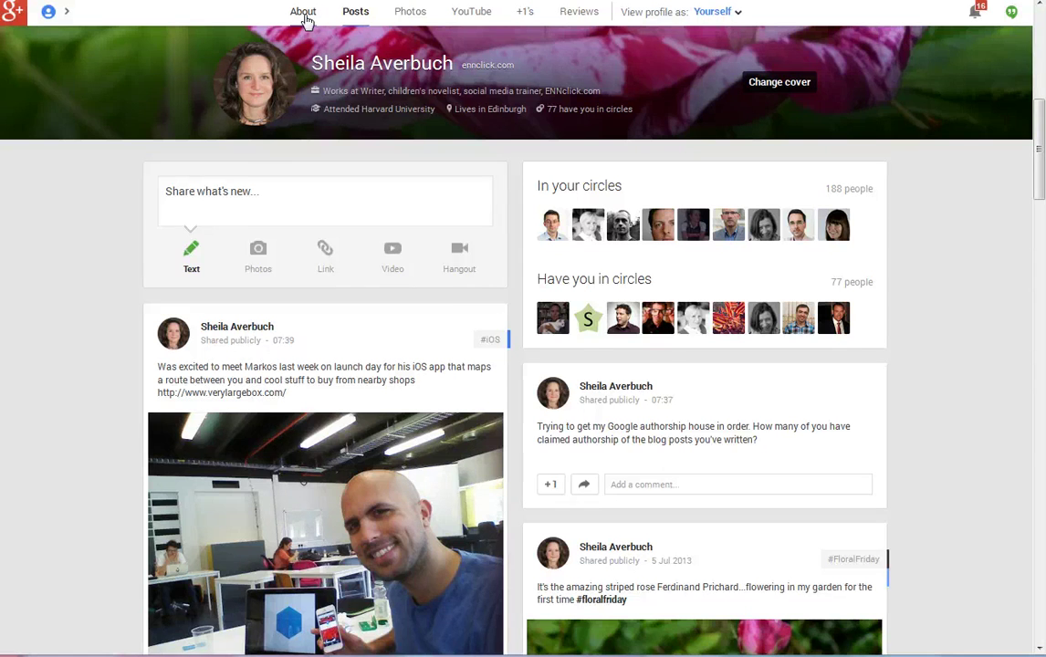
{"action": "left_click", "coordinate": [304, 13]}
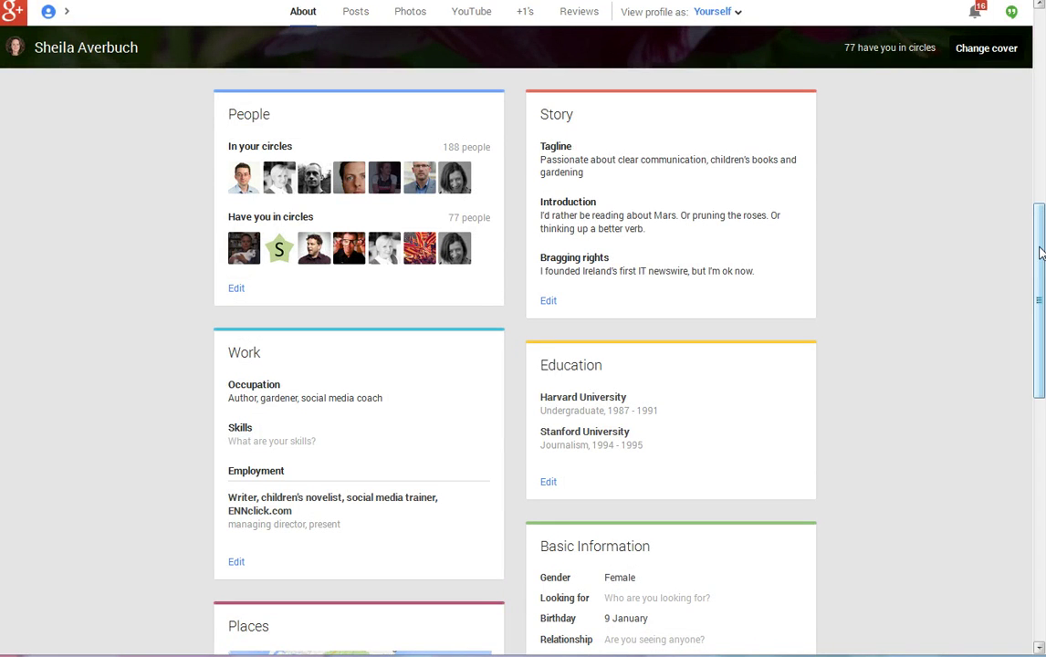
{"action": "left_click_drag", "start_coordinate": [1039, 253], "coordinate": [1039, 427]}
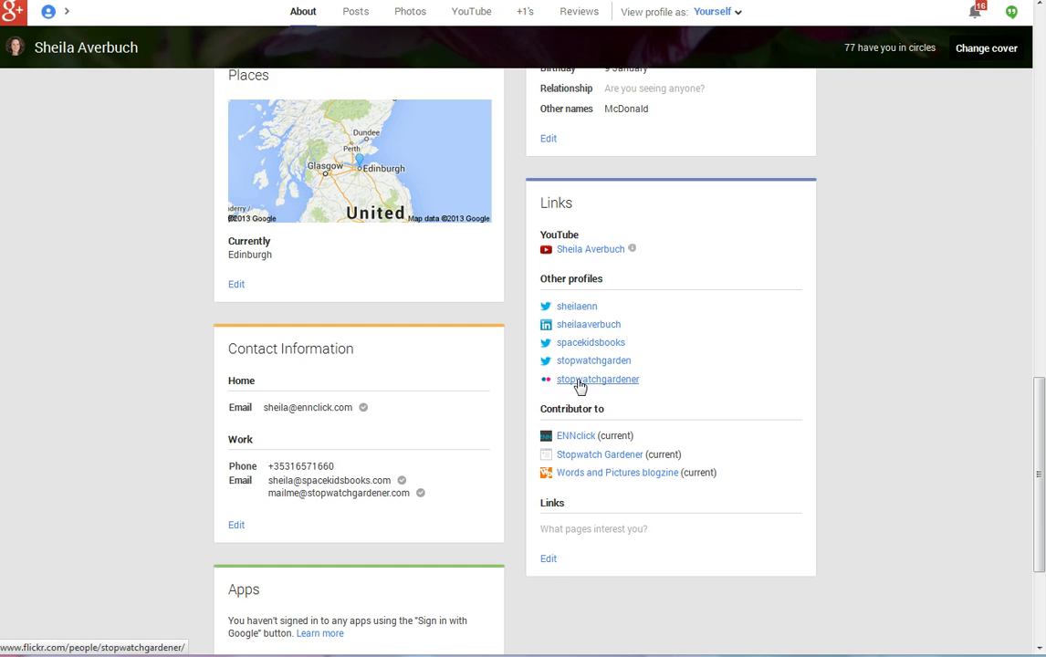
{"action": "left_click", "coordinate": [548, 559]}
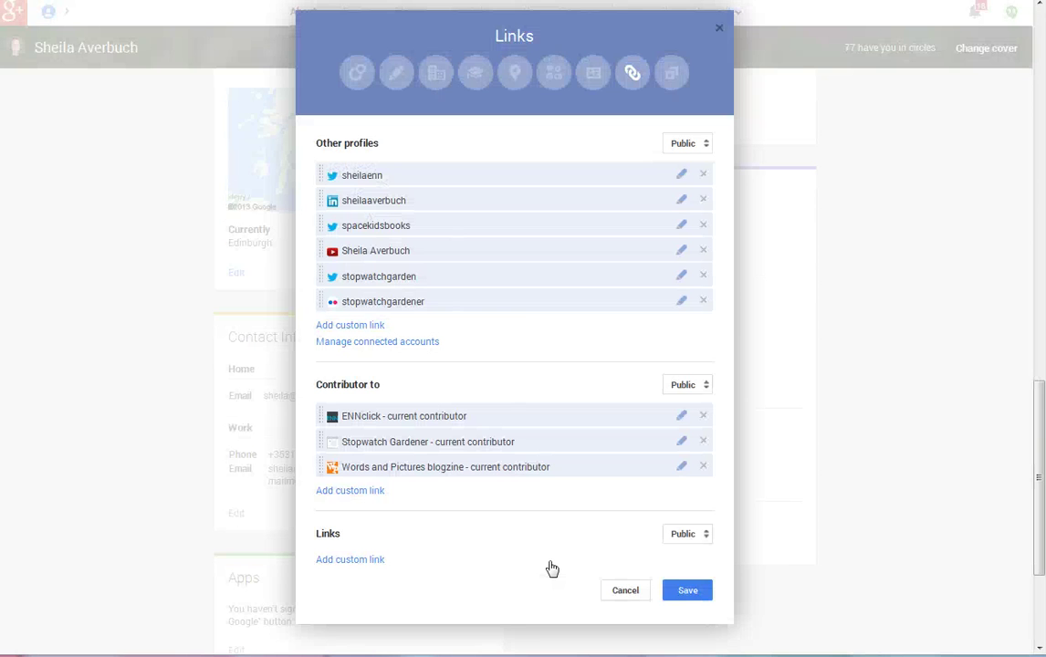
{"action": "triple_click", "coordinate": [385, 390]}
{"action": "left_click", "coordinate": [406, 390]}
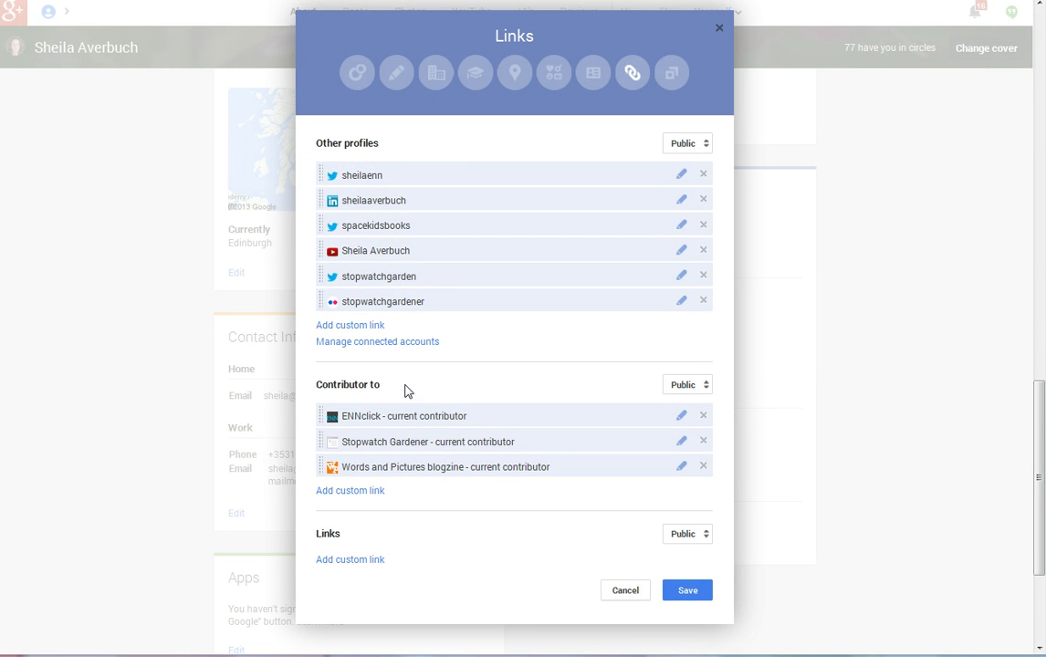
{"action": "left_click", "coordinate": [344, 493]}
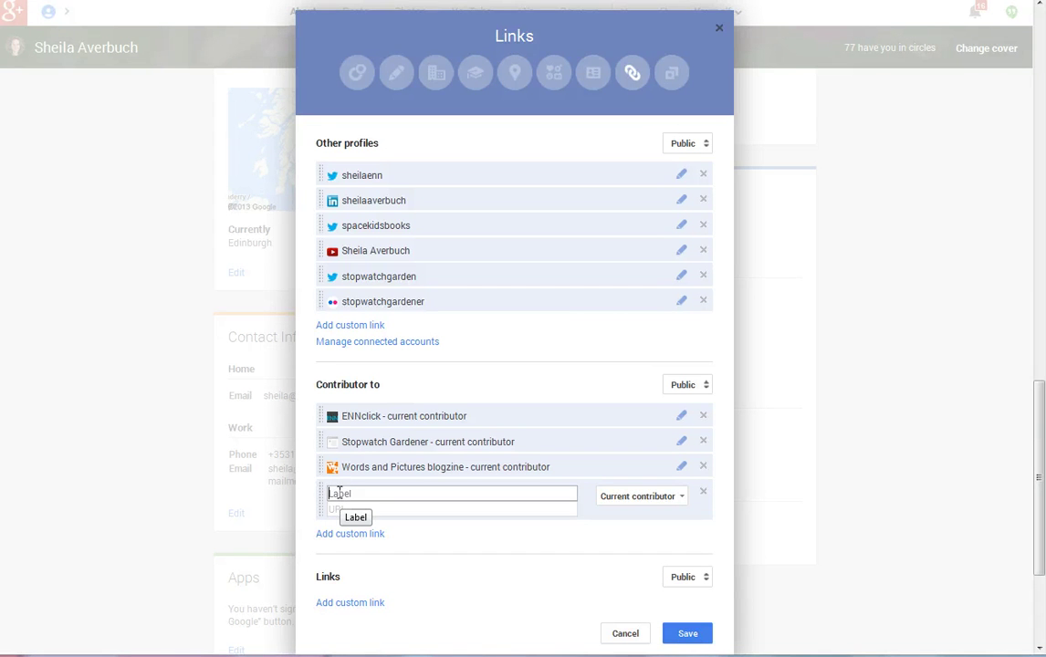
{"action": "type", "text": "Spac"}
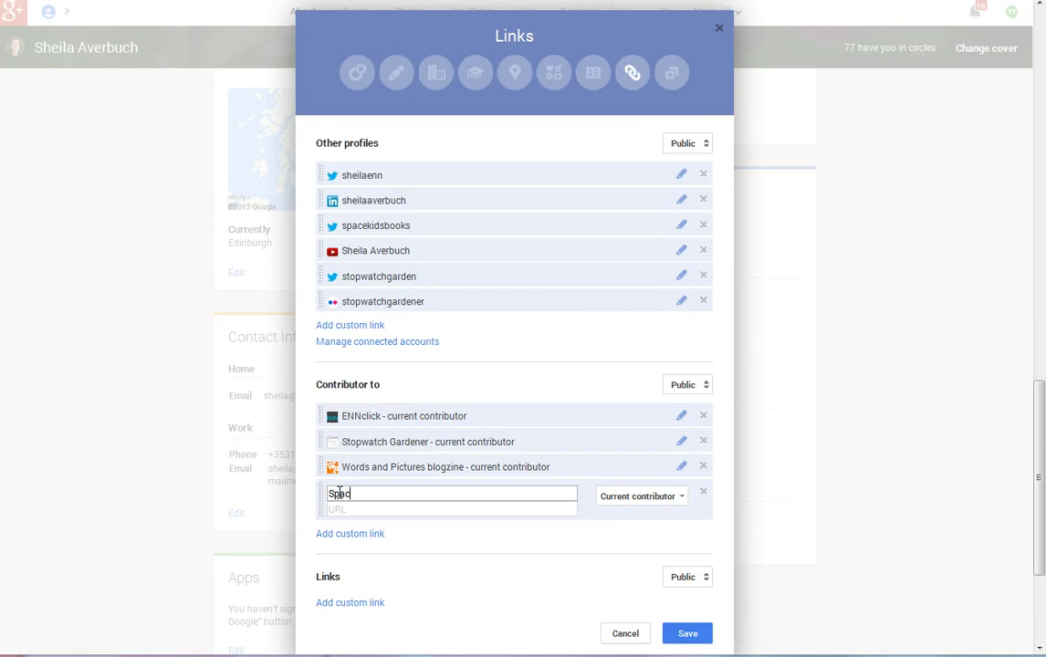
{"action": "type", "text": "ekids Books"}
{"action": "left_click", "coordinate": [389, 508]}
{"action": "type", "text": "www.spacekids"}
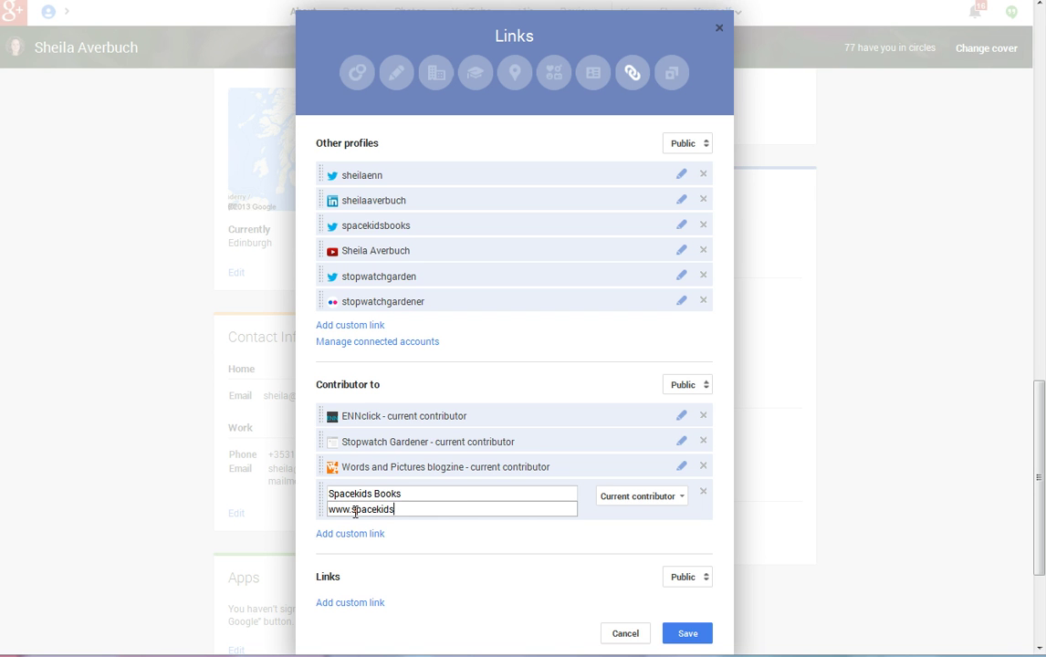
{"action": "type", "text": "books.com"}
{"action": "left_click", "coordinate": [686, 633]}
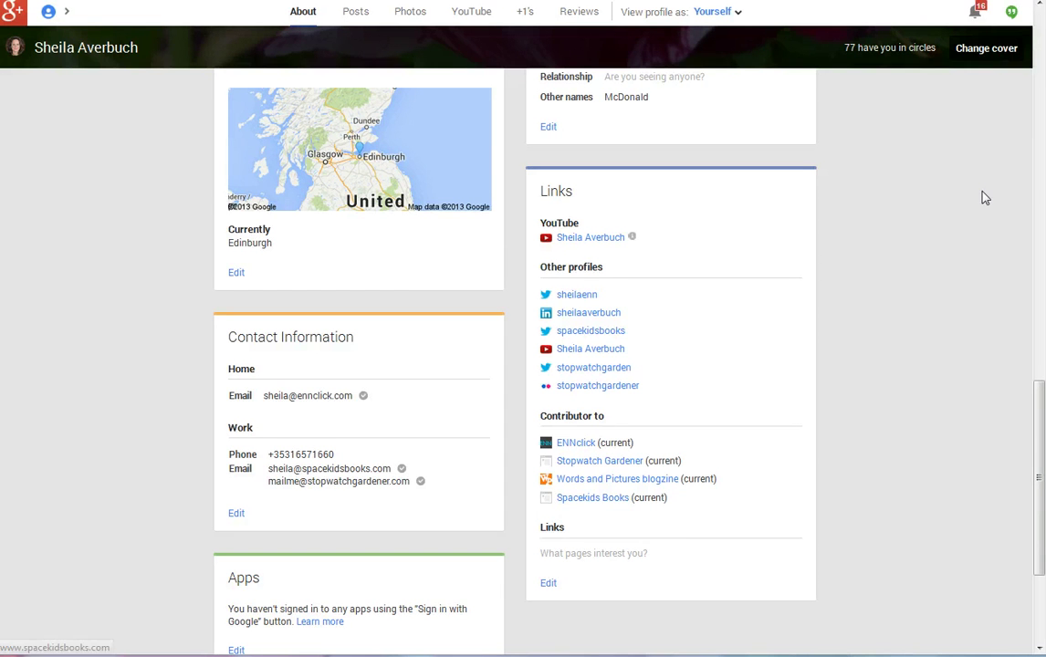
Step: Locate and select your public profile URL in the Google+ profile and privacy settings
{"action": "scroll", "coordinate": [911, 393], "scroll_direction": "up", "scroll_amount": 2}
{"action": "scroll", "coordinate": [911, 392], "scroll_direction": "up", "scroll_amount": 5}
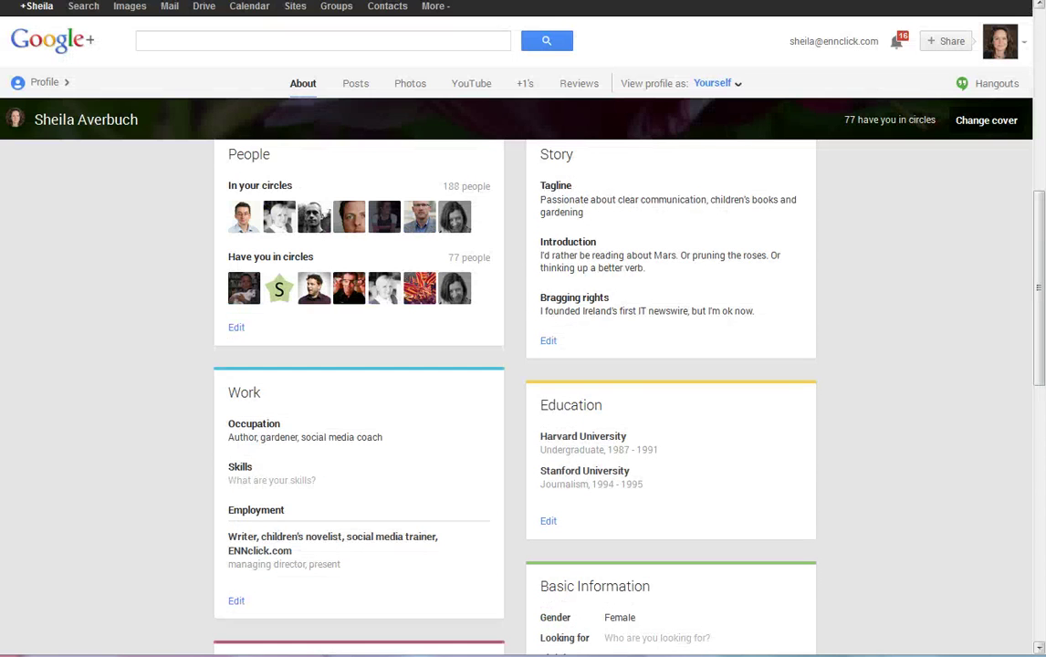
{"action": "left_click", "coordinate": [1024, 49]}
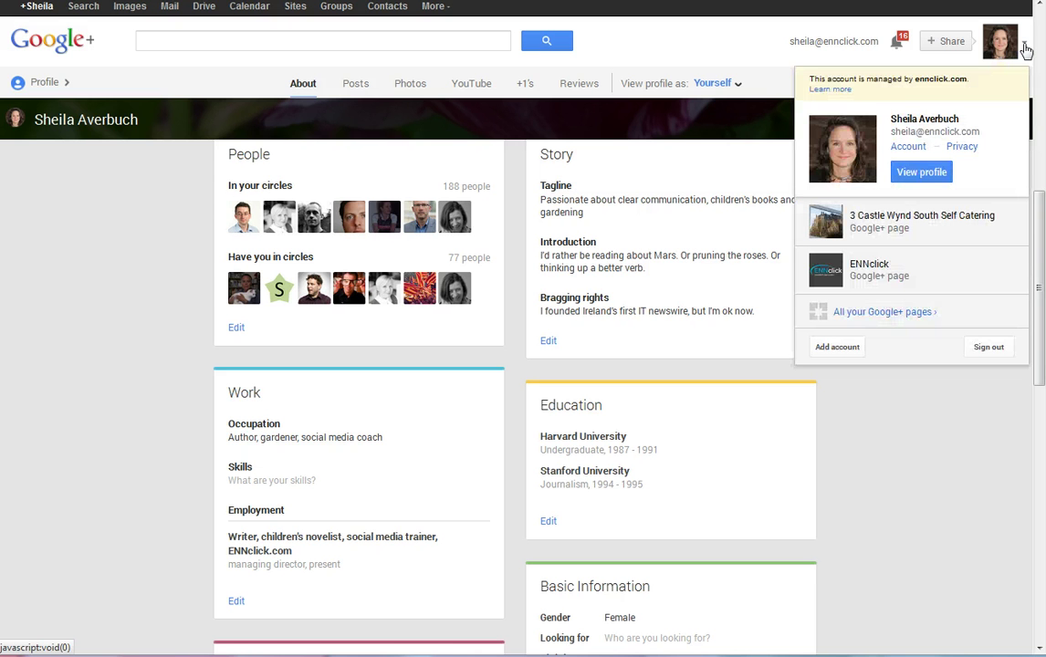
{"action": "left_click", "coordinate": [961, 147]}
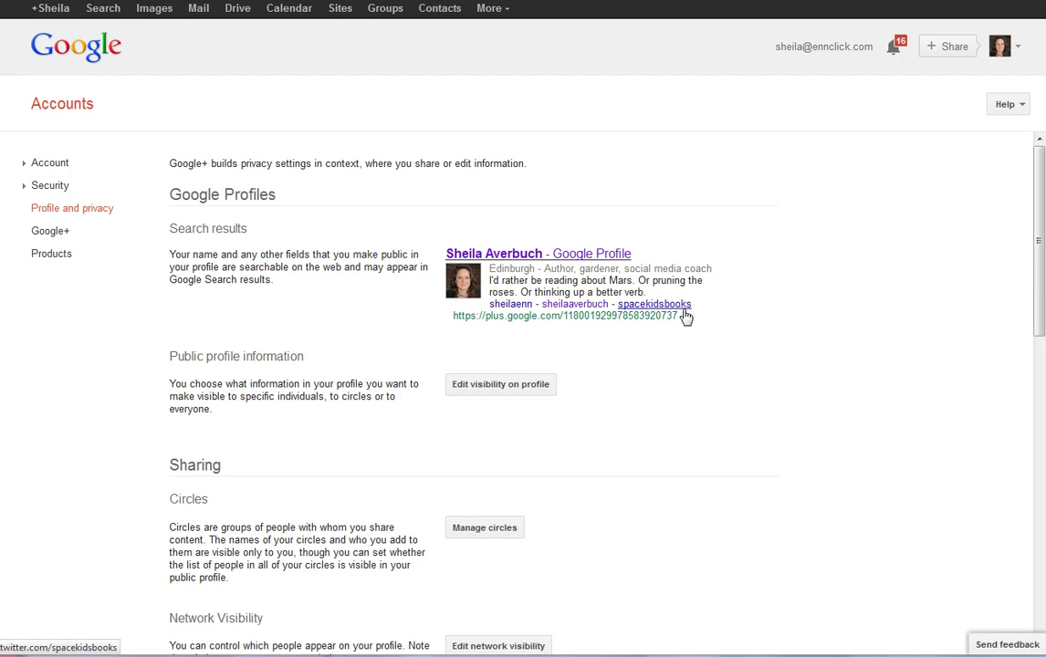
{"action": "left_click_drag", "start_coordinate": [685, 319], "coordinate": [455, 321]}
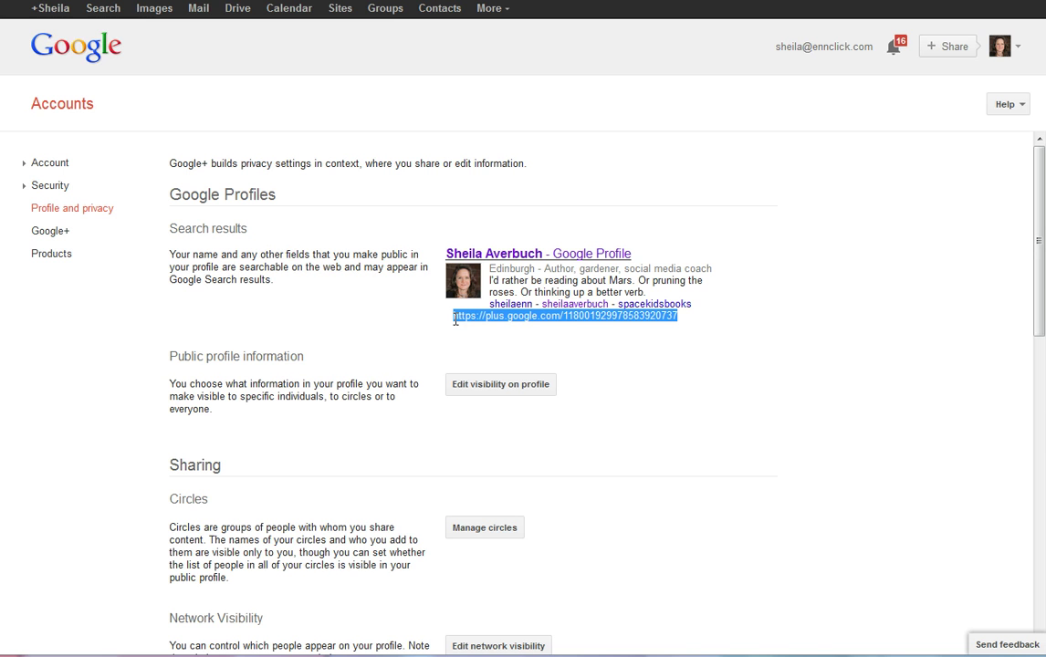
{"action": "left_click", "coordinate": [702, 363]}
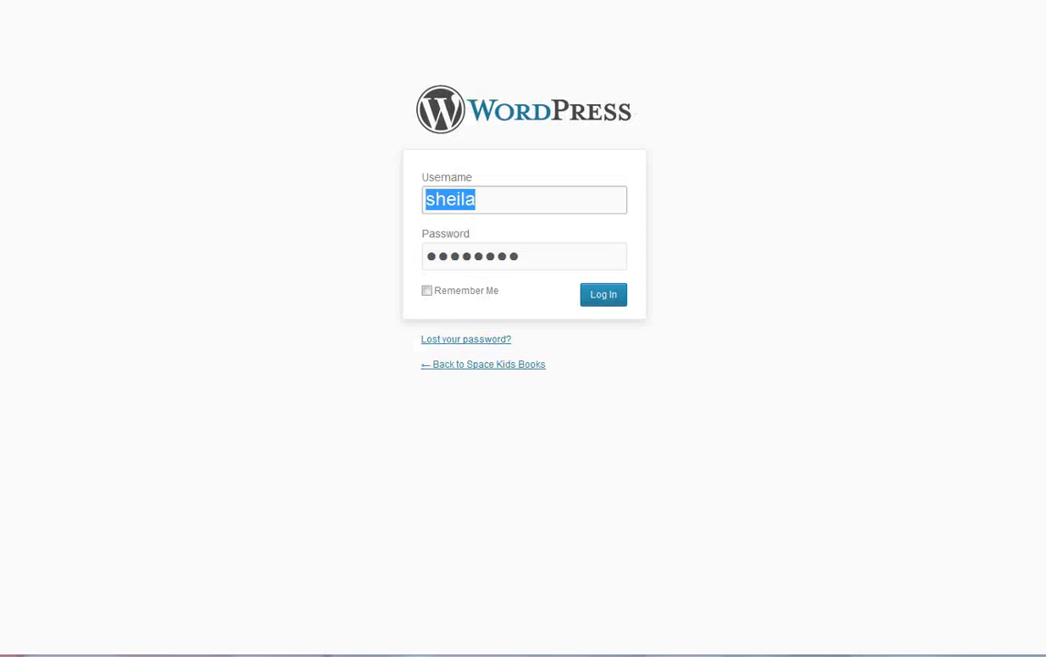
Step: Log in to the Space Kids Books WordPress site and go to Users > Your Profile
{"action": "left_click", "coordinate": [615, 303]}
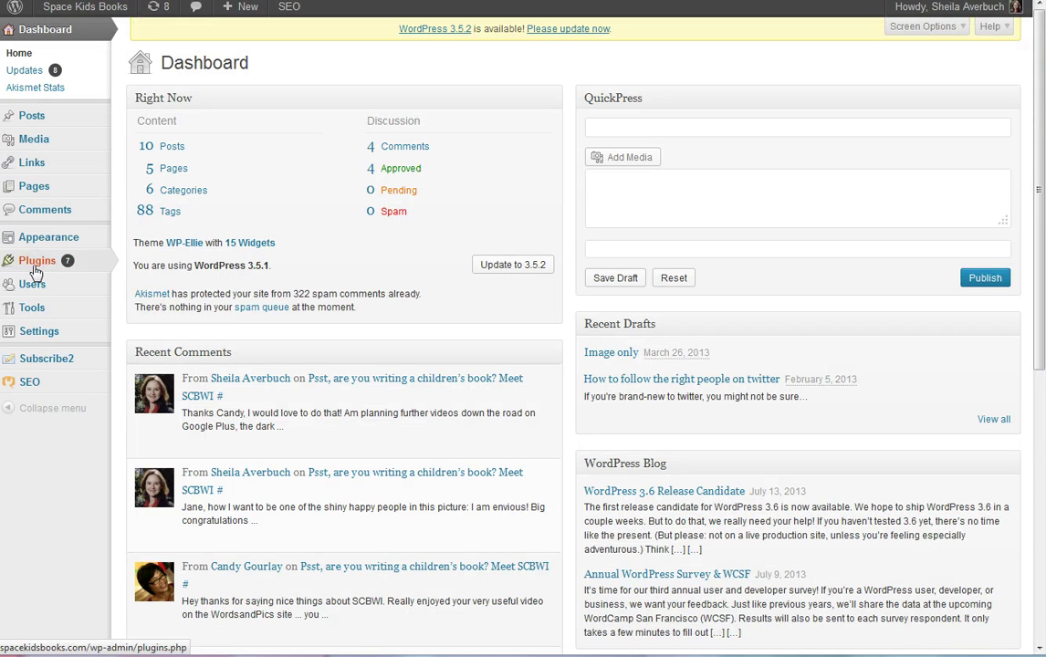
{"action": "mouse_move", "coordinate": [37, 294]}
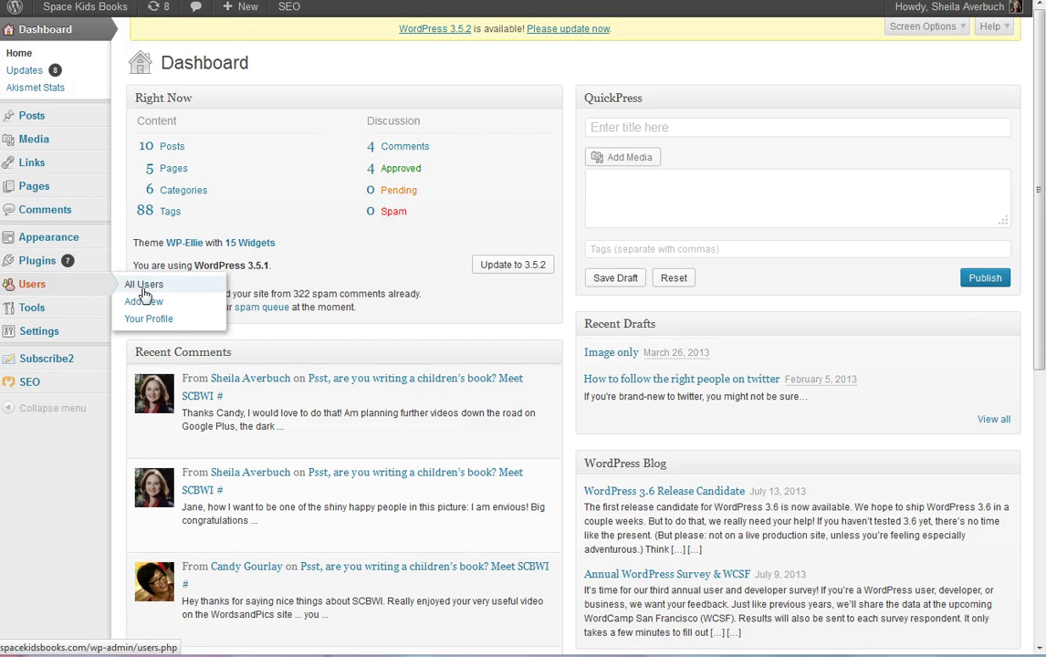
{"action": "left_click", "coordinate": [185, 324]}
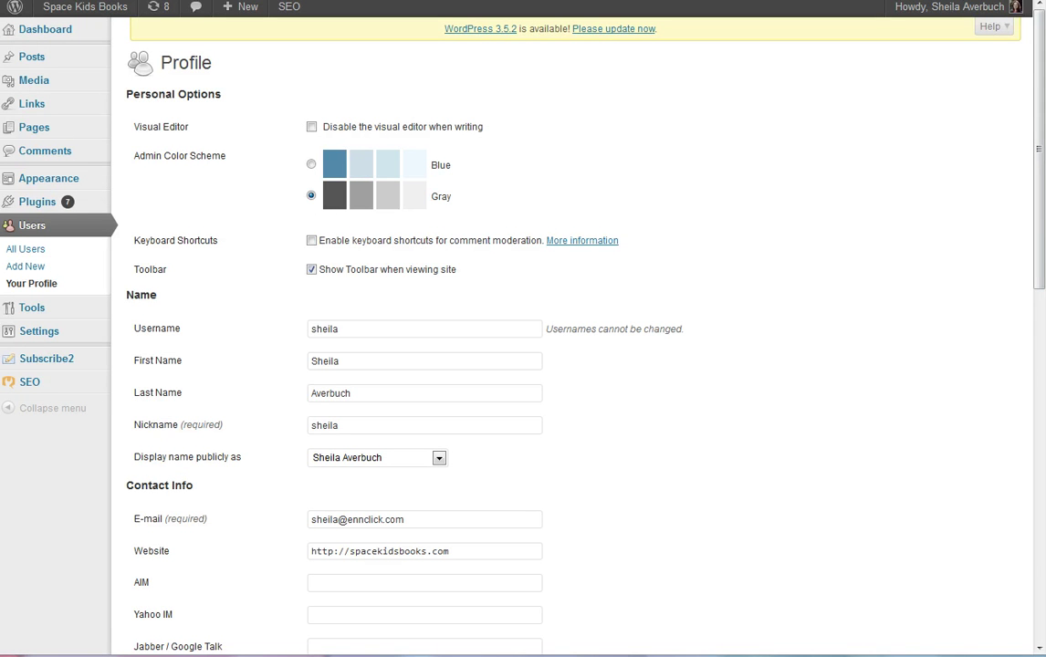
Step: Replace the WordPress Google+ field with your Google+ profile URL and update the profile
{"action": "left_click_drag", "start_coordinate": [1039, 150], "coordinate": [1037, 203]}
{"action": "left_click_drag", "start_coordinate": [535, 557], "coordinate": [189, 552]}
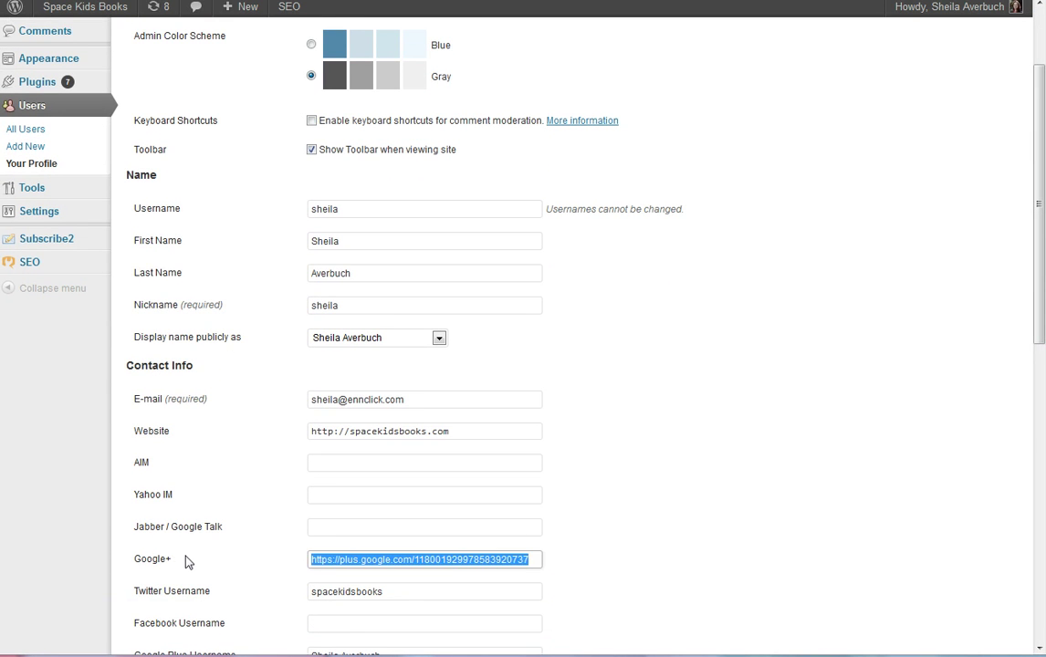
{"action": "key", "text": "ctrl+x"}
{"action": "key", "text": "ctrl+v"}
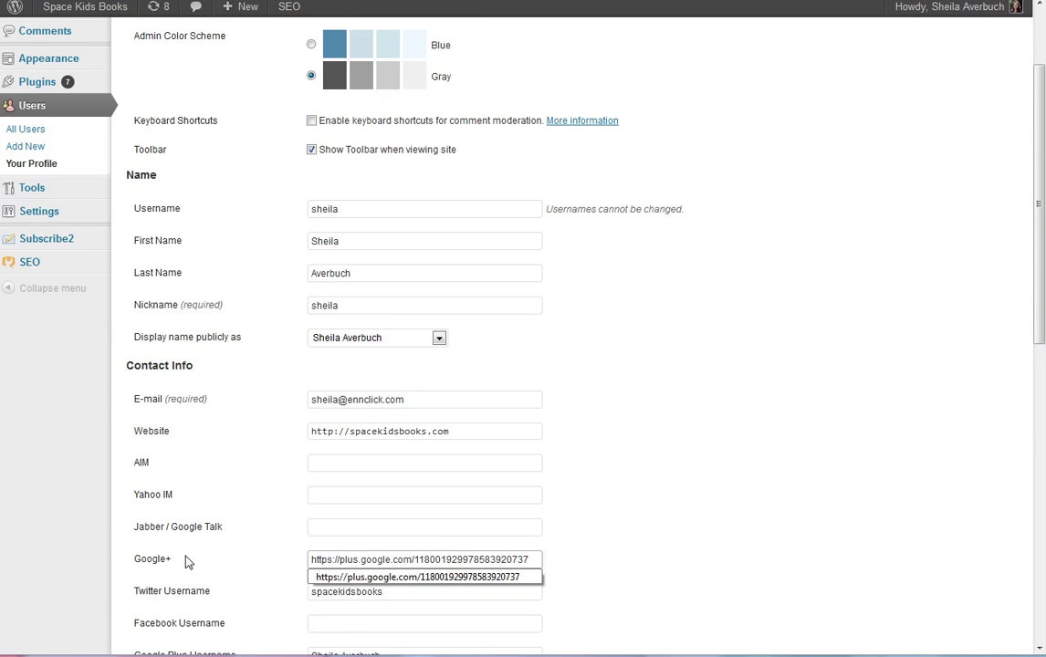
{"action": "left_click", "coordinate": [345, 578]}
{"action": "scroll", "coordinate": [630, 551], "scroll_direction": "down", "scroll_amount": 6}
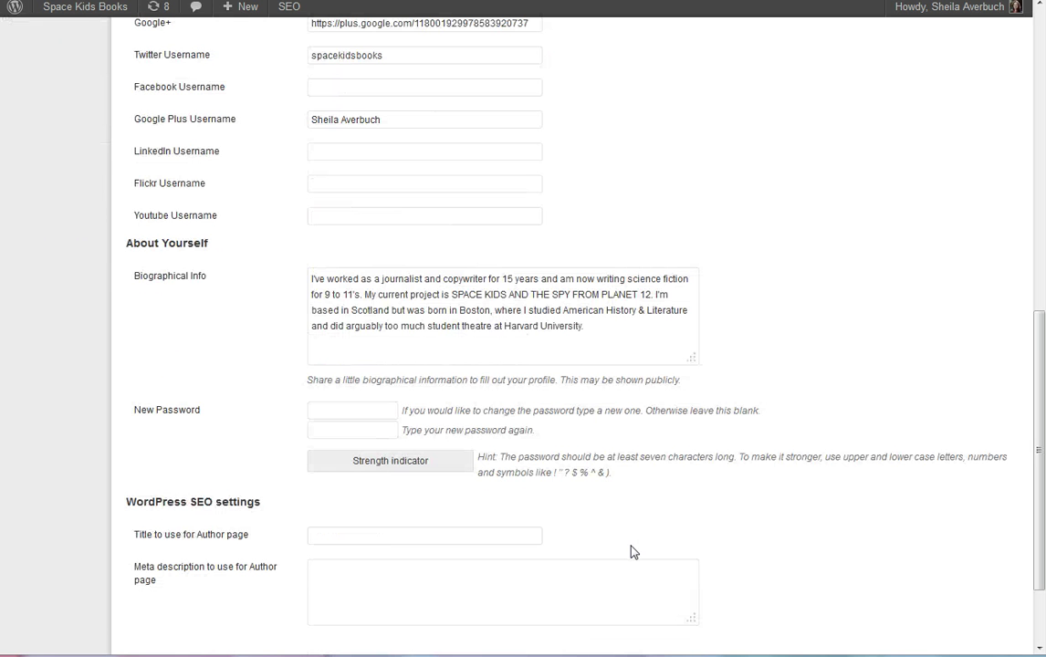
{"action": "scroll", "coordinate": [565, 538], "scroll_direction": "down", "scroll_amount": 2}
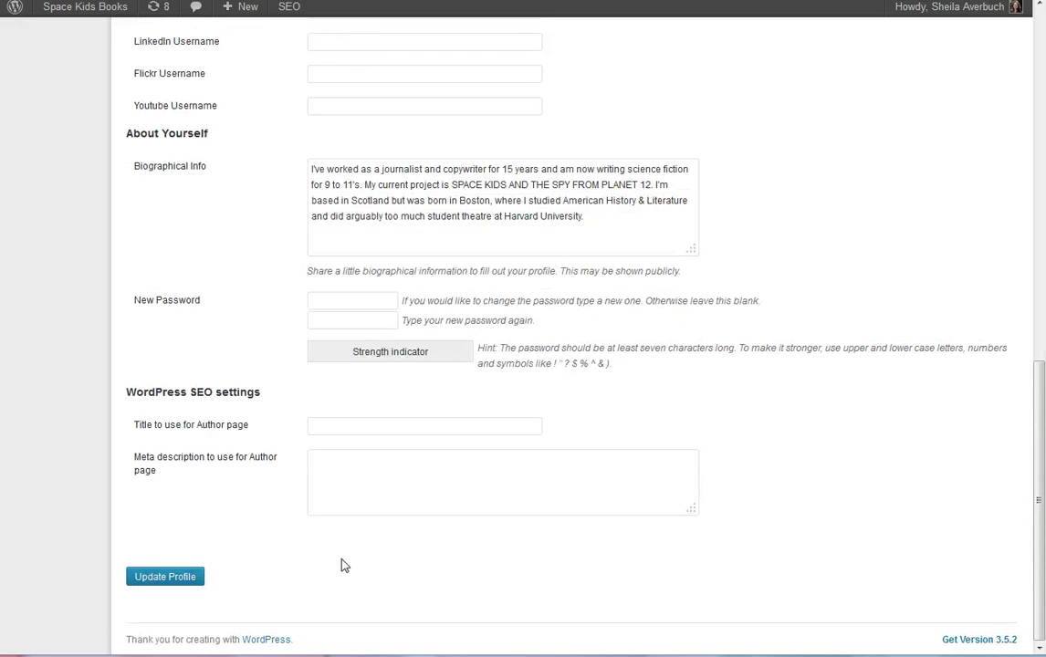
{"action": "left_click", "coordinate": [151, 579]}
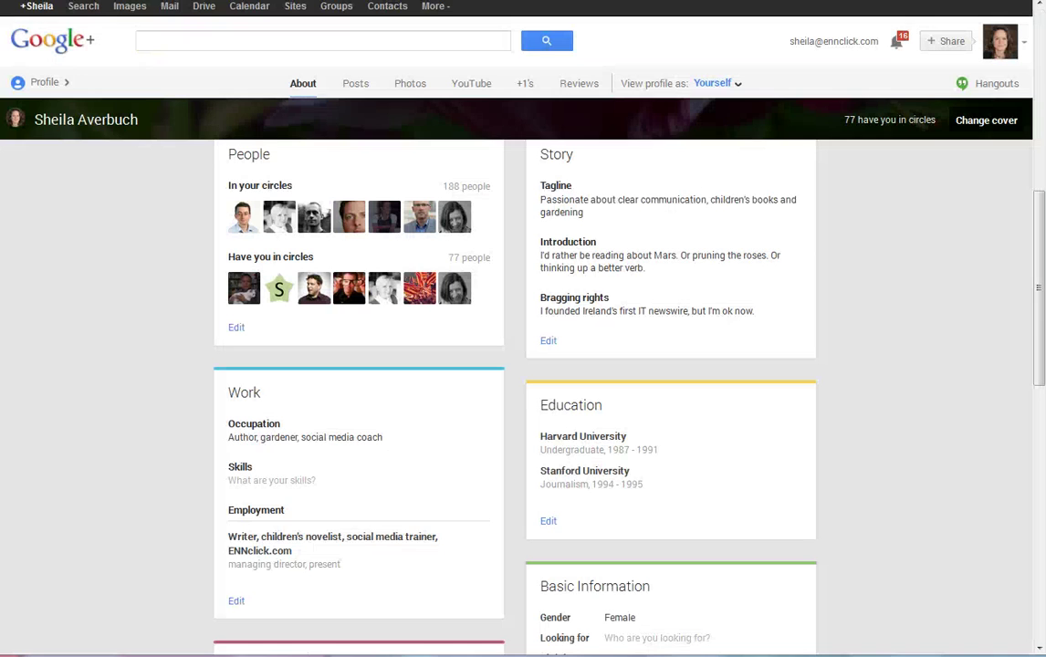
{"action": "left_click_drag", "start_coordinate": [1030, 280], "coordinate": [1039, 58]}
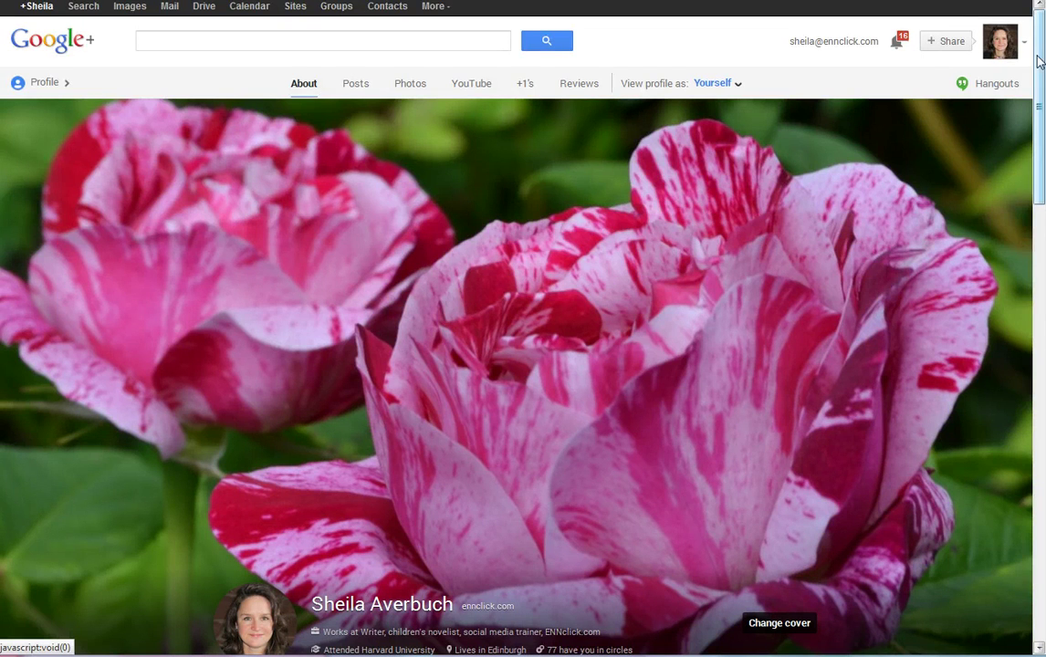
{"action": "scroll", "coordinate": [1037, 86], "scroll_direction": "down", "scroll_amount": 1}
{"action": "left_click_drag", "start_coordinate": [1036, 87], "coordinate": [1041, 167]}
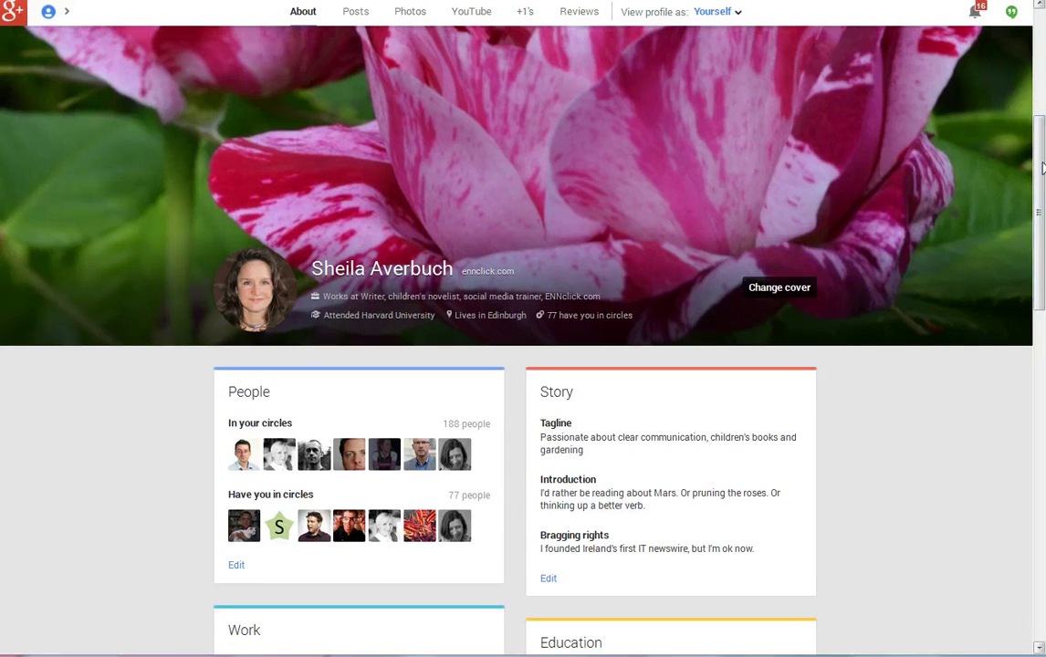